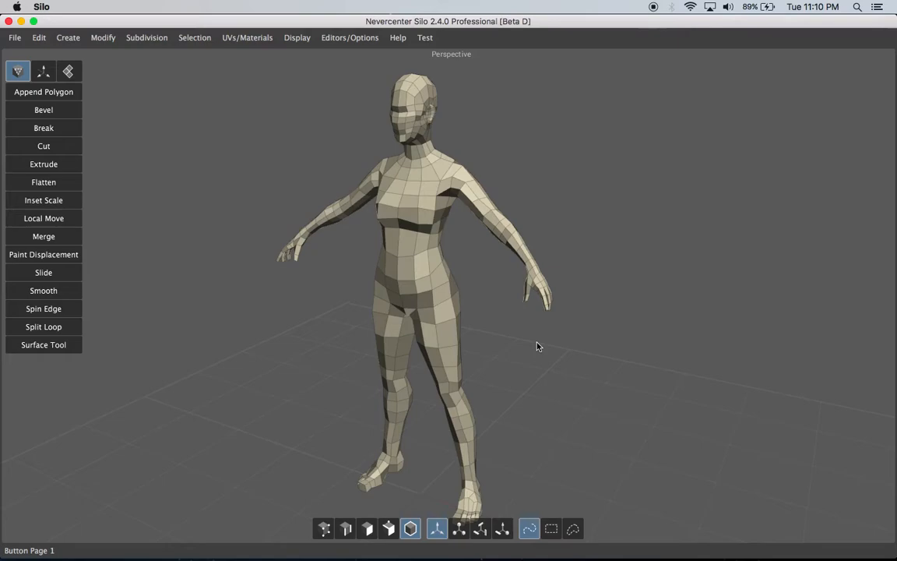
Step: Examine the file formats available for exporting the scene, and leave without exporting
{"action": "left_click", "coordinate": [15, 37]}
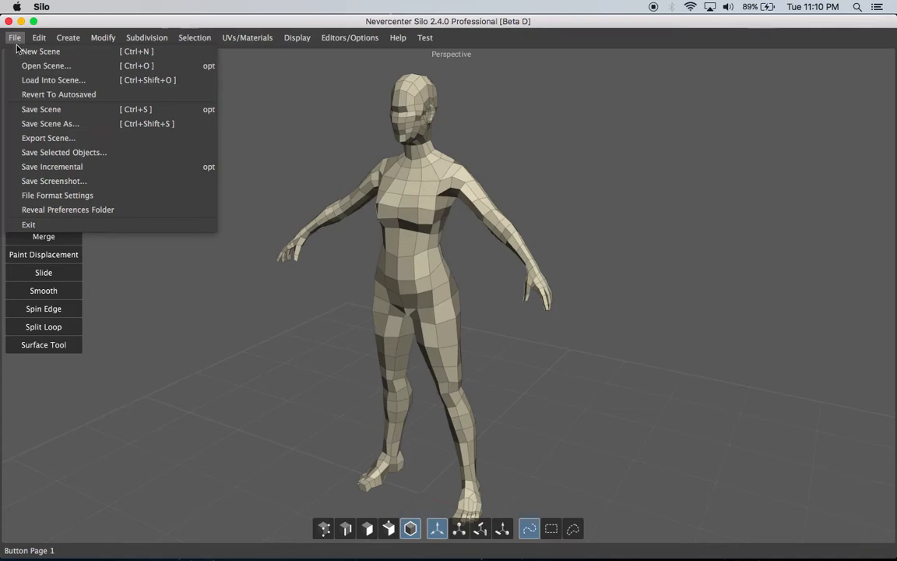
{"action": "left_click", "coordinate": [69, 139]}
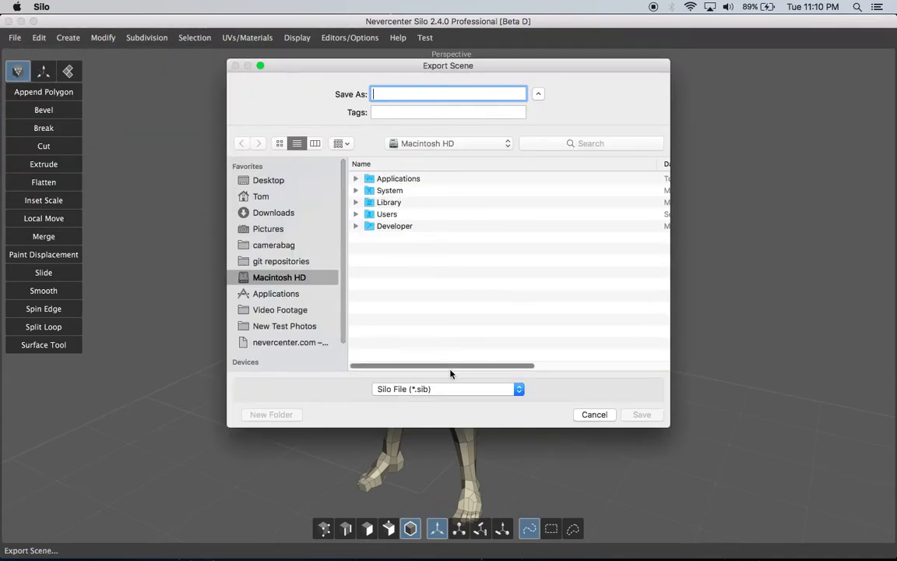
{"action": "left_click", "coordinate": [456, 390]}
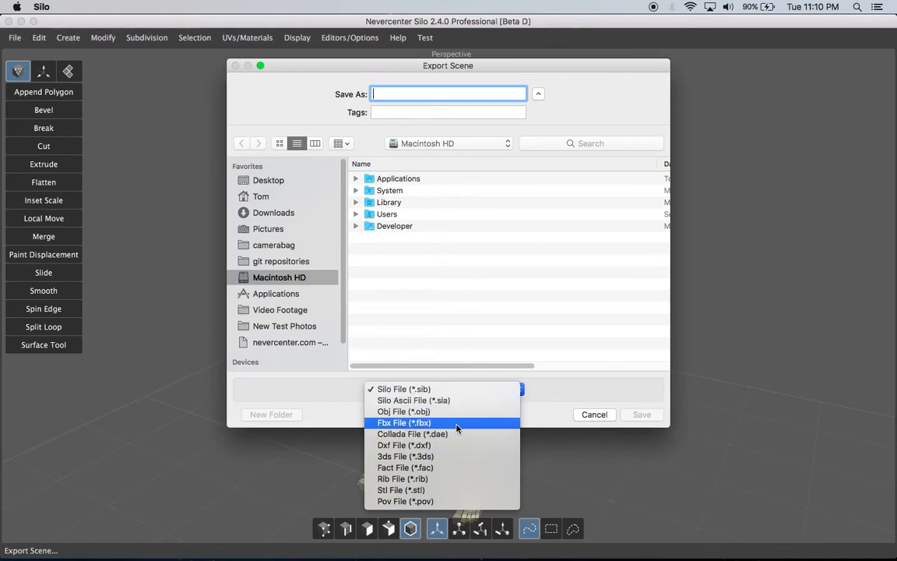
{"action": "left_click", "coordinate": [587, 415]}
{"action": "left_click", "coordinate": [590, 415]}
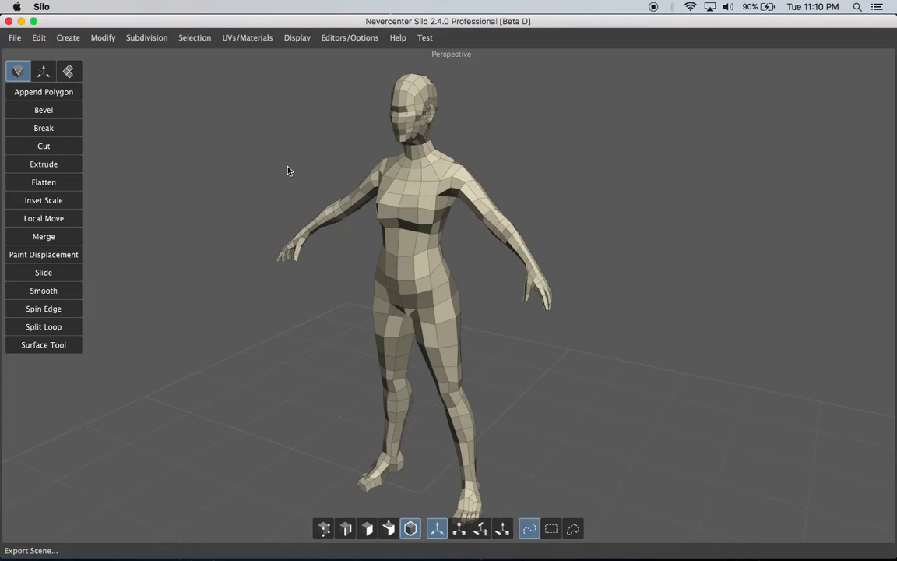
Step: Look through the modeling, manipulator and UV tool button pages, returning to the modeling page
{"action": "left_click", "coordinate": [44, 72]}
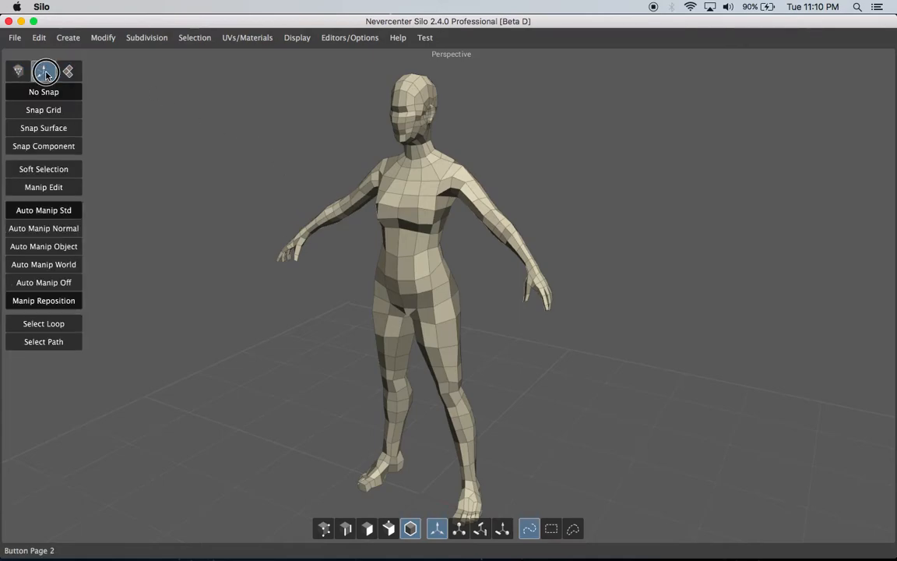
{"action": "left_click", "coordinate": [18, 72]}
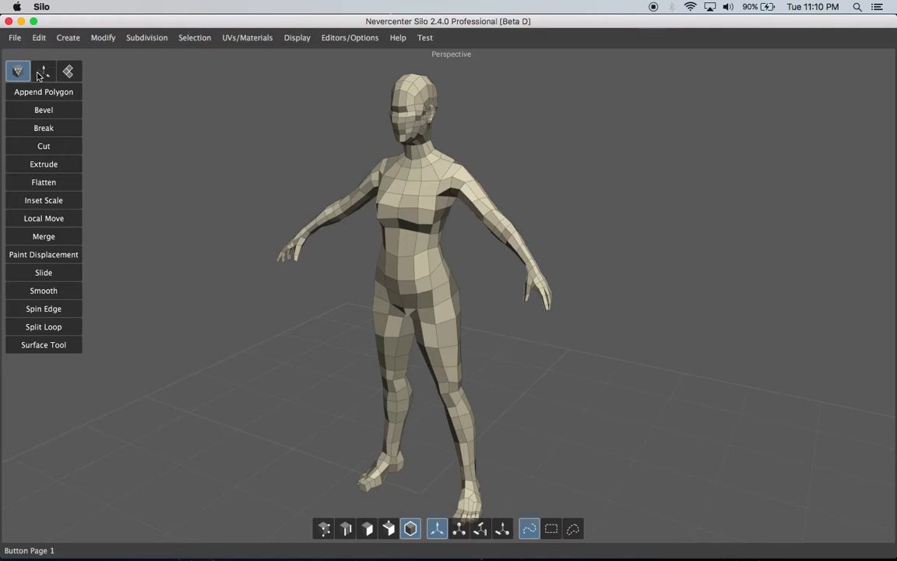
{"action": "left_click", "coordinate": [43, 71]}
{"action": "left_click", "coordinate": [68, 71]}
{"action": "left_click", "coordinate": [18, 72]}
{"action": "left_click", "coordinate": [43, 72]}
{"action": "left_click", "coordinate": [45, 73]}
{"action": "left_click", "coordinate": [49, 74]}
{"action": "left_click", "coordinate": [18, 72]}
Step: Open the button settings and examine the Modify Buttons page with its Append Polygon, Bevel and Break entries
{"action": "middle_click_drag", "start_coordinate": [402, 307], "coordinate": [337, 311]}
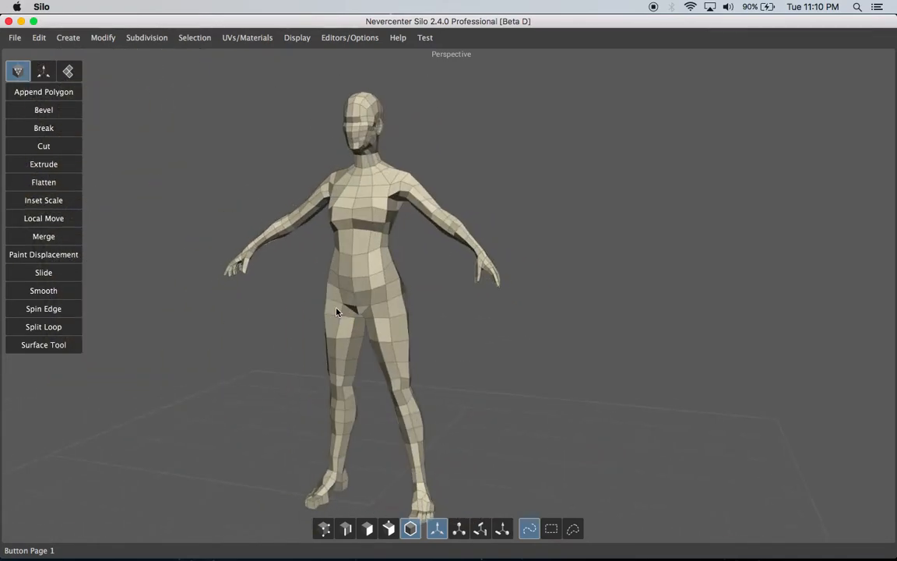
{"action": "left_click", "coordinate": [349, 37]}
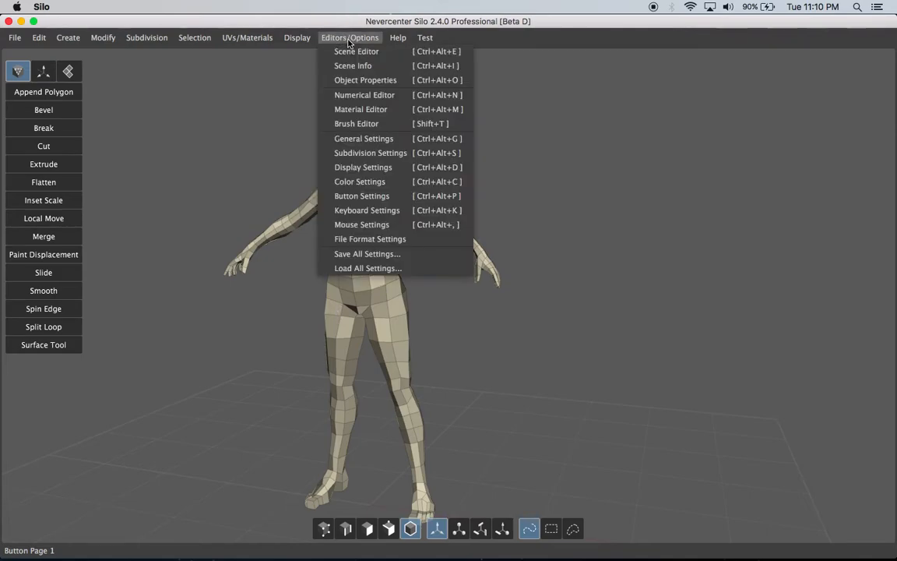
{"action": "left_click", "coordinate": [379, 195]}
{"action": "left_click", "coordinate": [755, 177]}
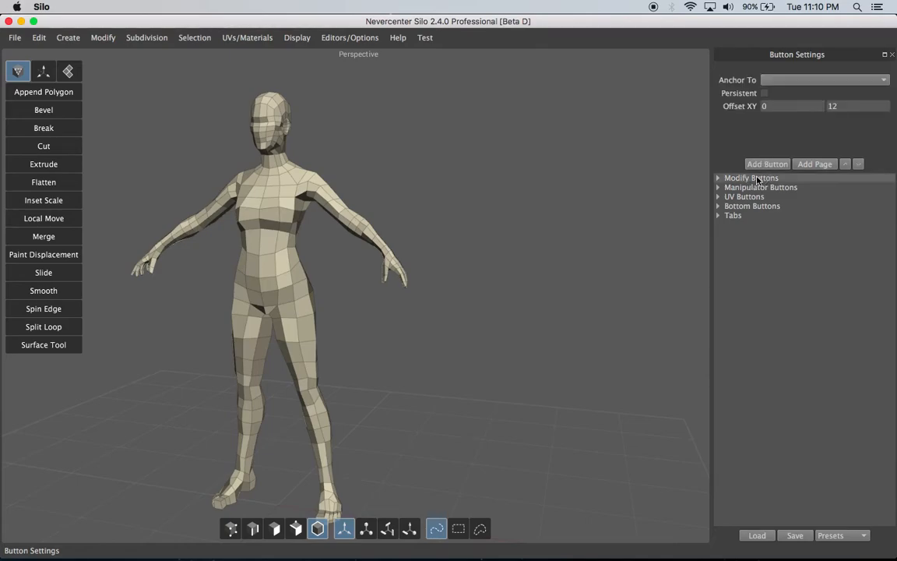
{"action": "left_click", "coordinate": [718, 177]}
{"action": "left_click", "coordinate": [762, 187]}
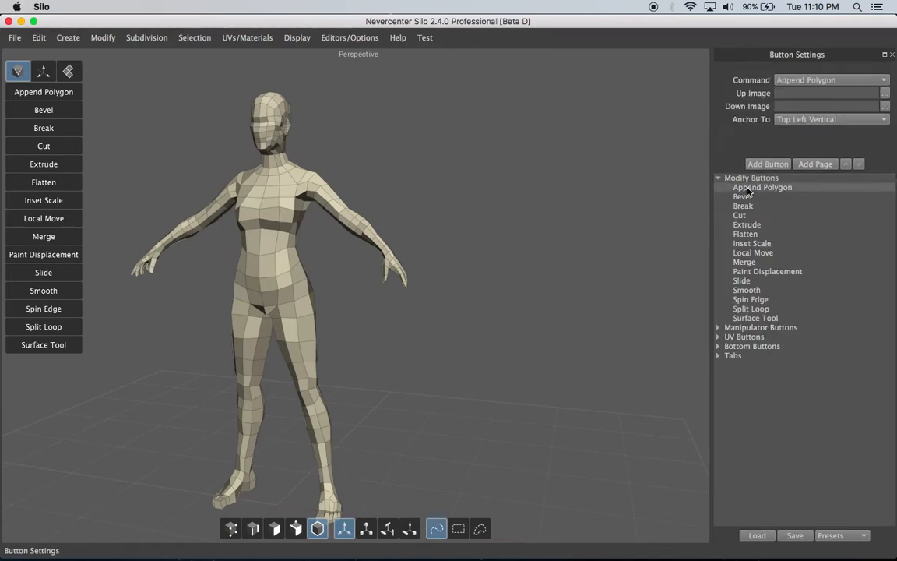
{"action": "left_click", "coordinate": [753, 197]}
{"action": "left_click", "coordinate": [762, 187]}
{"action": "left_click", "coordinate": [759, 178]}
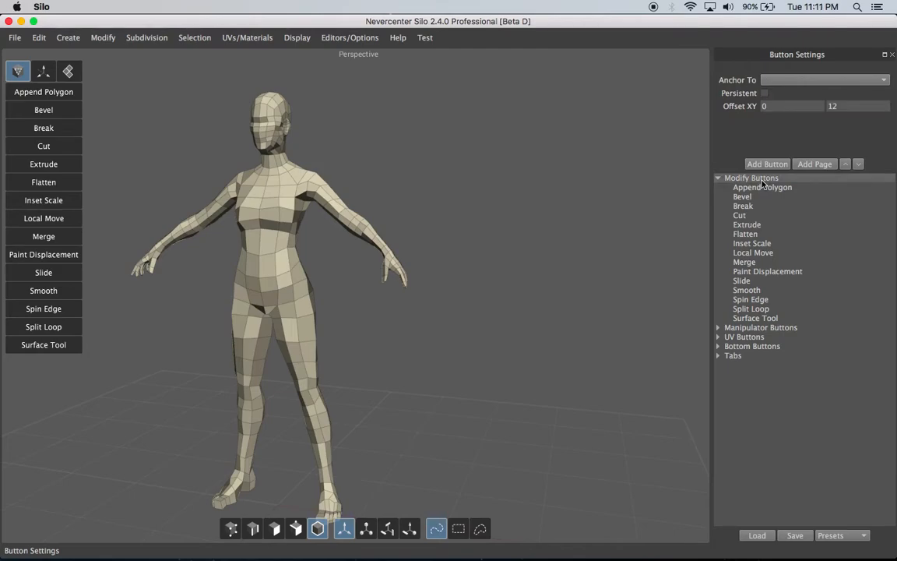
{"action": "left_click", "coordinate": [767, 188]}
{"action": "left_click", "coordinate": [767, 197]}
{"action": "left_click", "coordinate": [767, 206]}
{"action": "left_click", "coordinate": [765, 197]}
{"action": "left_click", "coordinate": [763, 189]}
{"action": "left_click", "coordinate": [719, 179]}
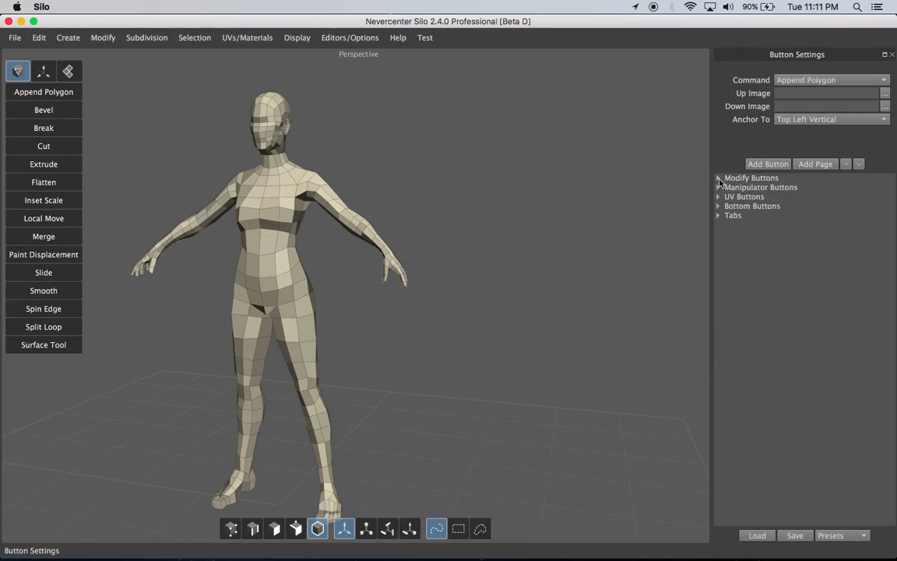
{"action": "left_click", "coordinate": [728, 178]}
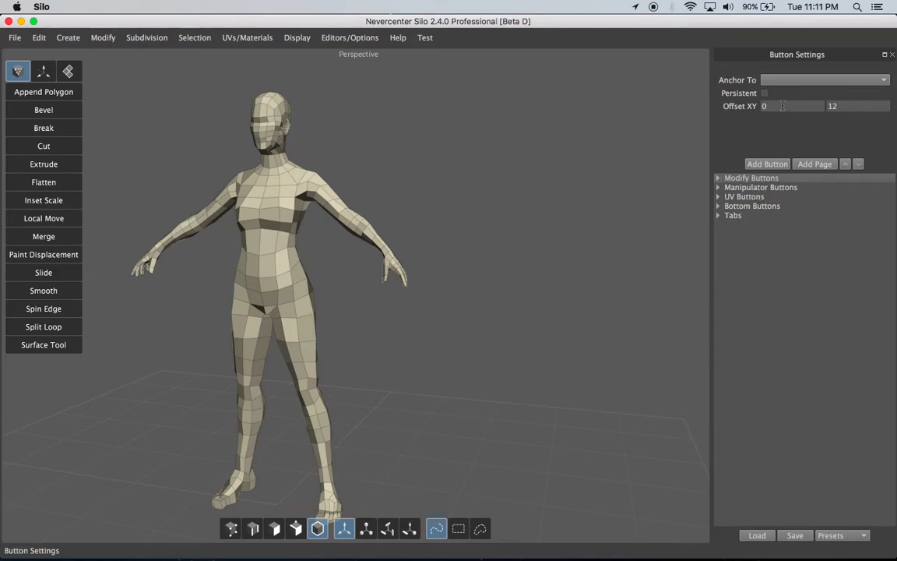
Step: Examine the offset fields of the Modify Buttons page and the anchor options of its Append Polygon button
{"action": "left_click", "coordinate": [846, 106]}
{"action": "mouse_move", "coordinate": [846, 106]}
{"action": "left_mouse_down"}
{"action": "mouse_move", "coordinate": [848, 115]}
{"action": "mouse_move", "coordinate": [840, 79]}
{"action": "mouse_move", "coordinate": [843, 103]}
{"action": "left_mouse_up"}
{"action": "left_click", "coordinate": [776, 163]}
{"action": "left_click", "coordinate": [817, 119]}
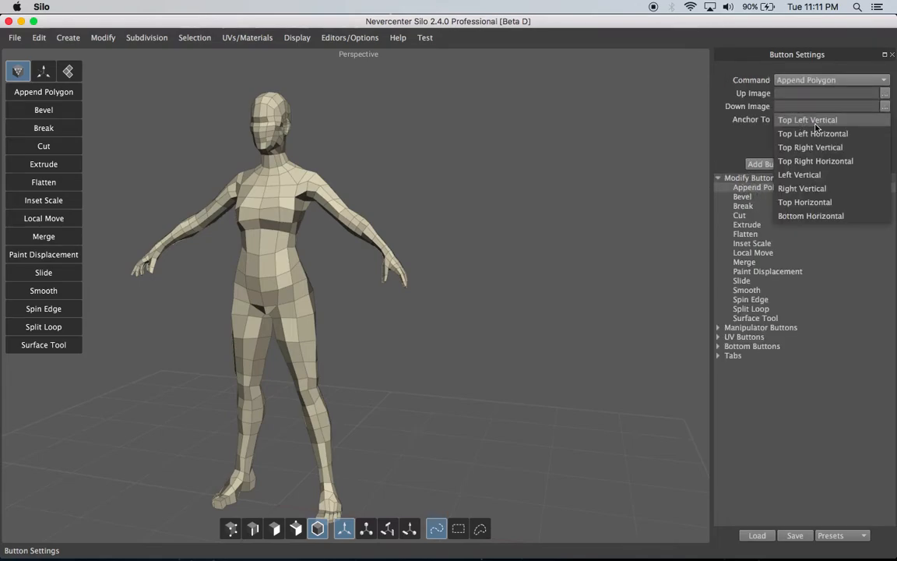
{"action": "left_click", "coordinate": [704, 119]}
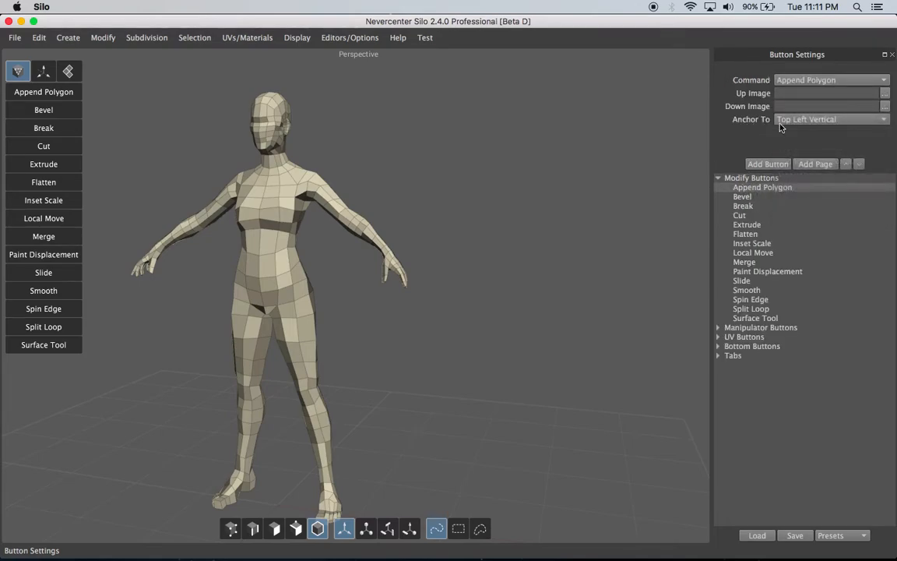
{"action": "left_click", "coordinate": [752, 179]}
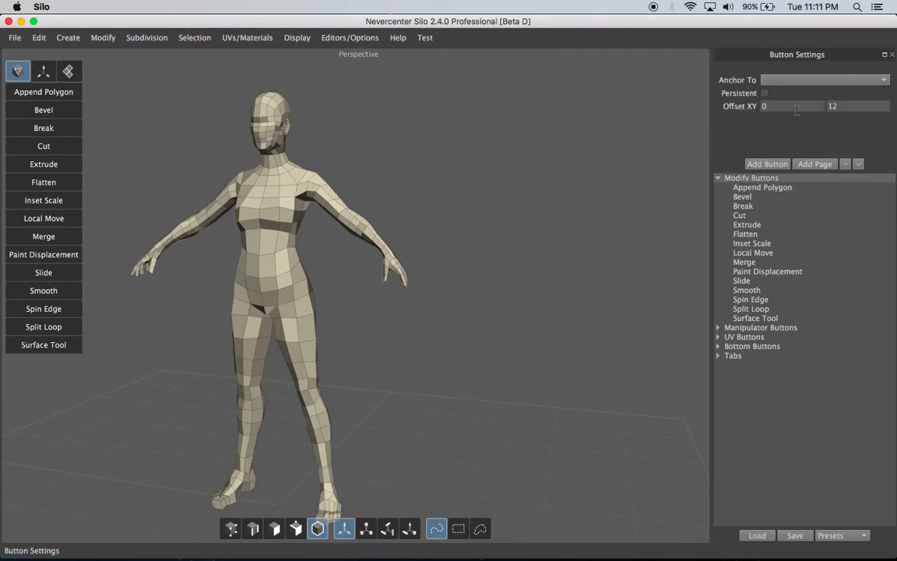
Step: Try anchoring the Modify Buttons page to Top Right Vertical, restore Top Left Vertical and close the button settings
{"action": "left_click", "coordinate": [790, 81]}
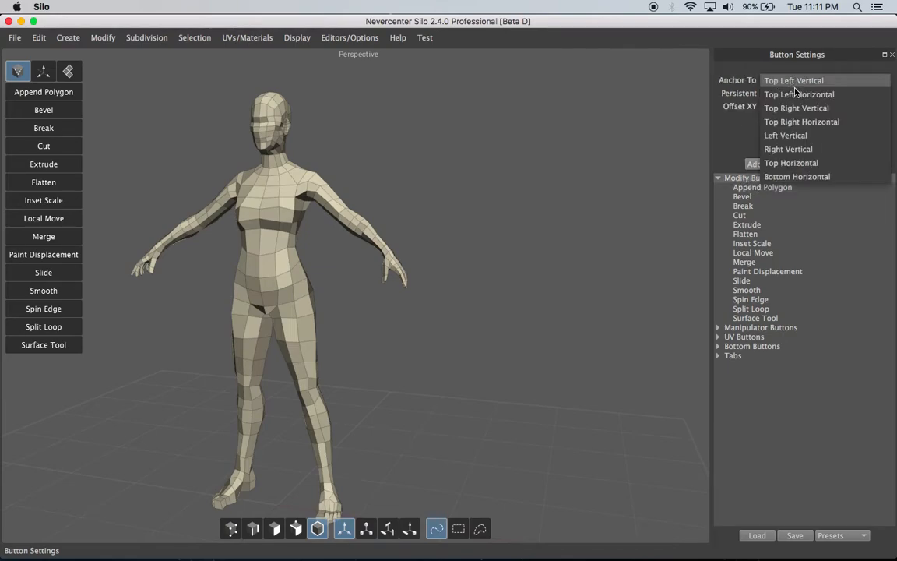
{"action": "left_click", "coordinate": [802, 108]}
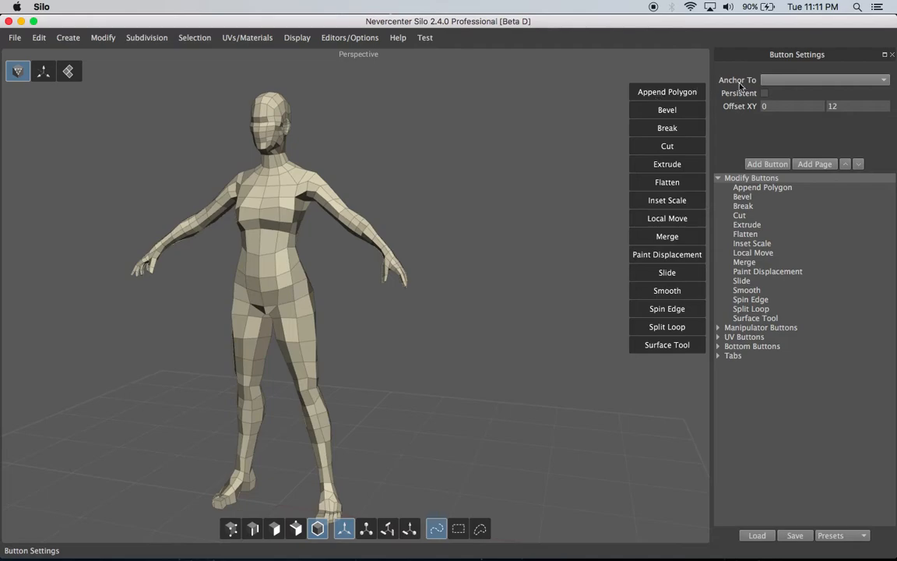
{"action": "left_click", "coordinate": [777, 81]}
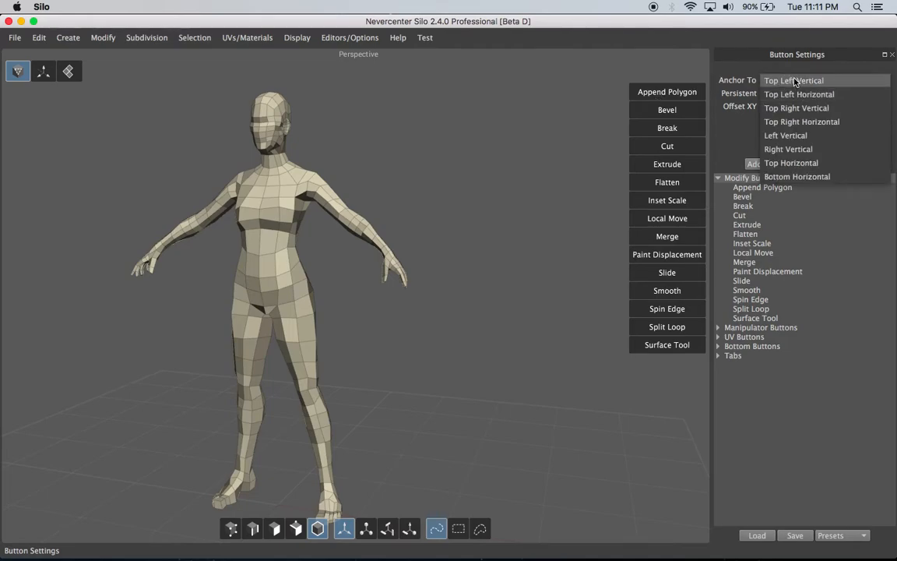
{"action": "left_click", "coordinate": [791, 82]}
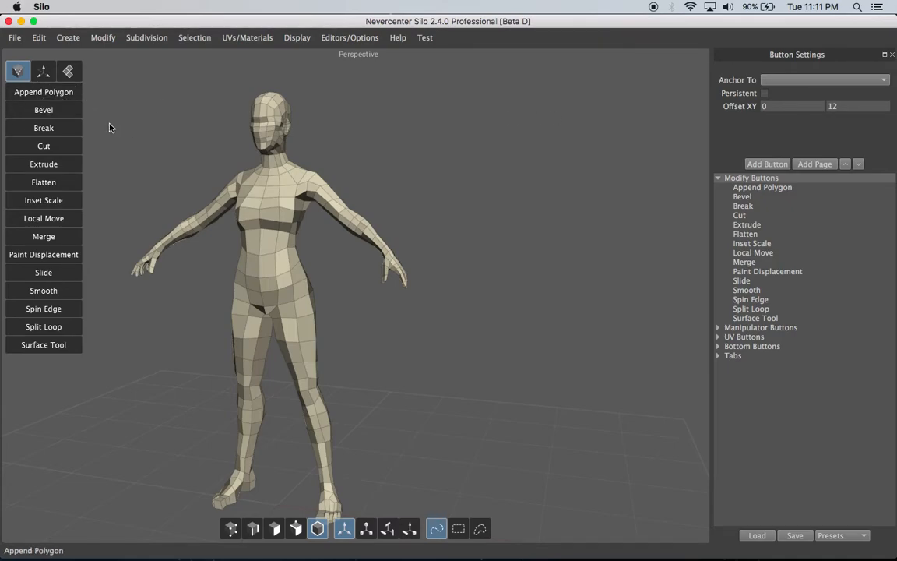
{"action": "left_click", "coordinate": [893, 55]}
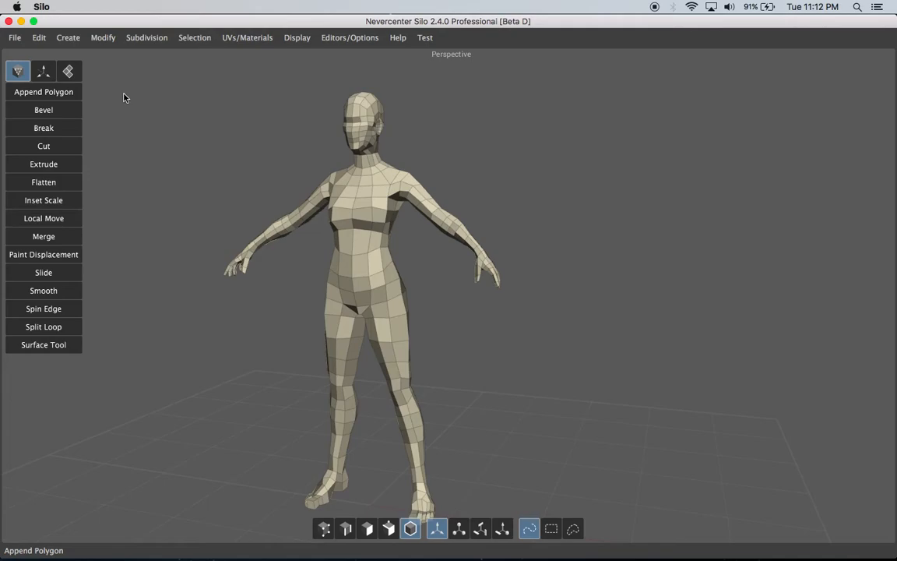
Step: Subdivide the low-poly human figure and inspect the smoothed mesh up close from several angles
{"action": "right_click_drag", "start_coordinate": [178, 204], "coordinate": [260, 208]}
{"action": "key", "text": "c"}
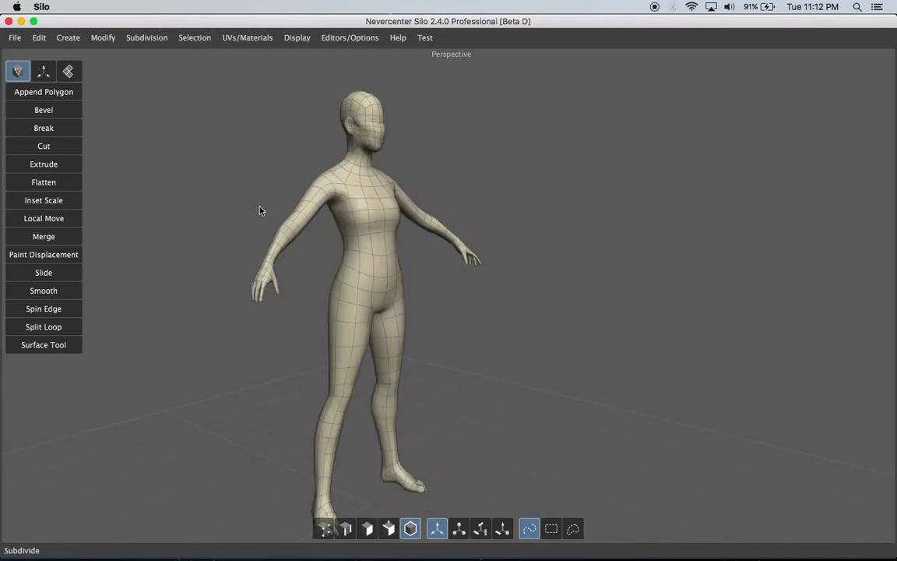
{"action": "right_click_drag", "start_coordinate": [466, 232], "coordinate": [375, 237]}
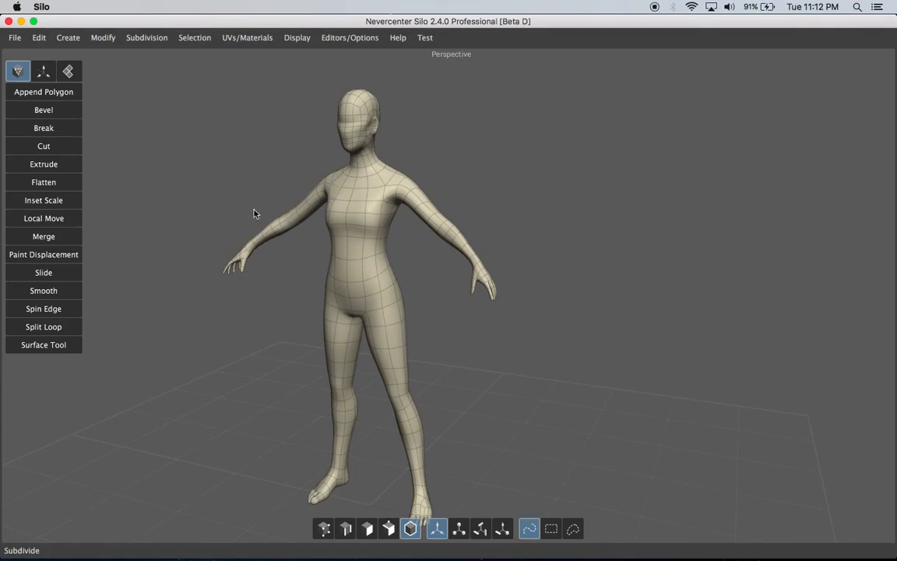
{"action": "right_click_drag", "start_coordinate": [245, 213], "coordinate": [268, 213], "text": "alt"}
{"action": "middle_click_drag", "start_coordinate": [268, 213], "coordinate": [324, 268], "text": "alt"}
{"action": "left_click_drag", "start_coordinate": [224, 210], "coordinate": [245, 189], "text": "alt"}
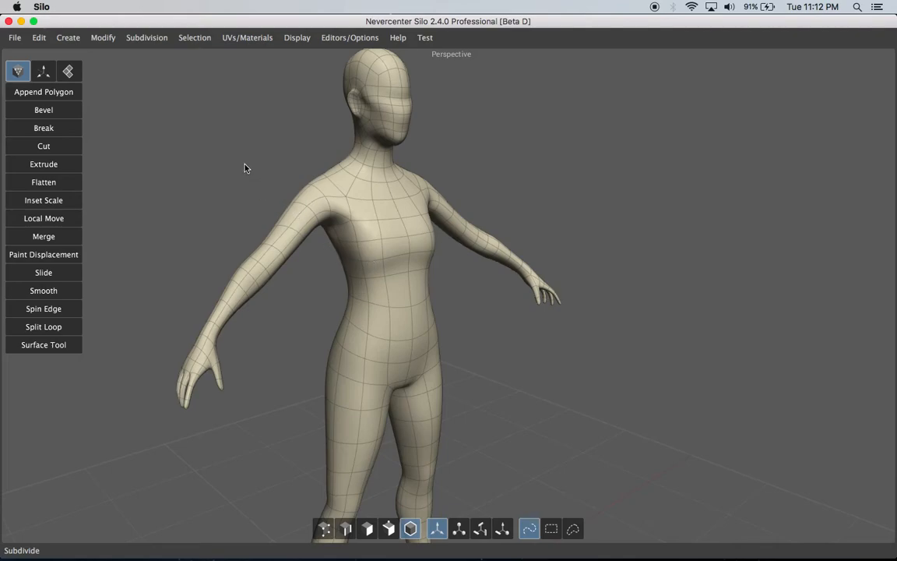
Step: Examine the anti-aliasing options in the display settings, keep 4x and close the settings
{"action": "left_click", "coordinate": [347, 41]}
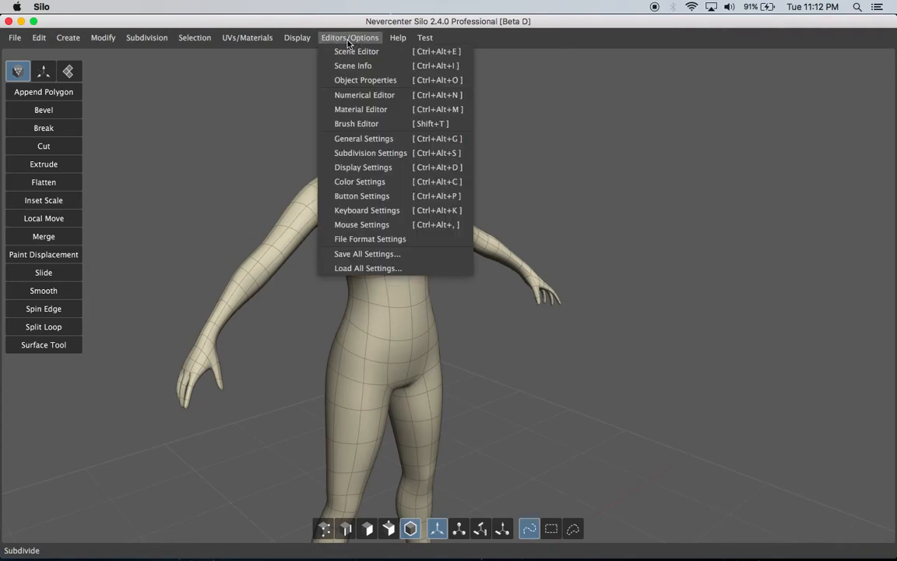
{"action": "left_click", "coordinate": [376, 168]}
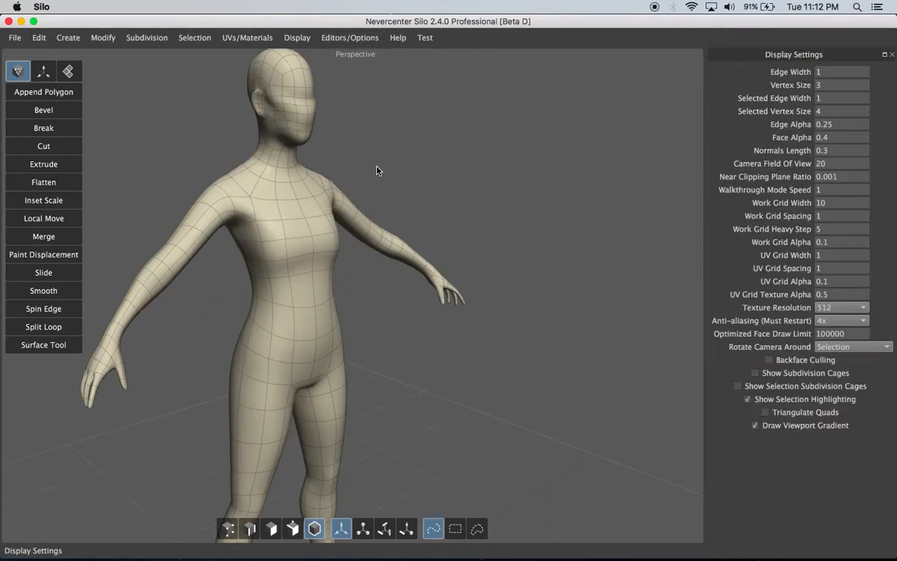
{"action": "left_click", "coordinate": [842, 320]}
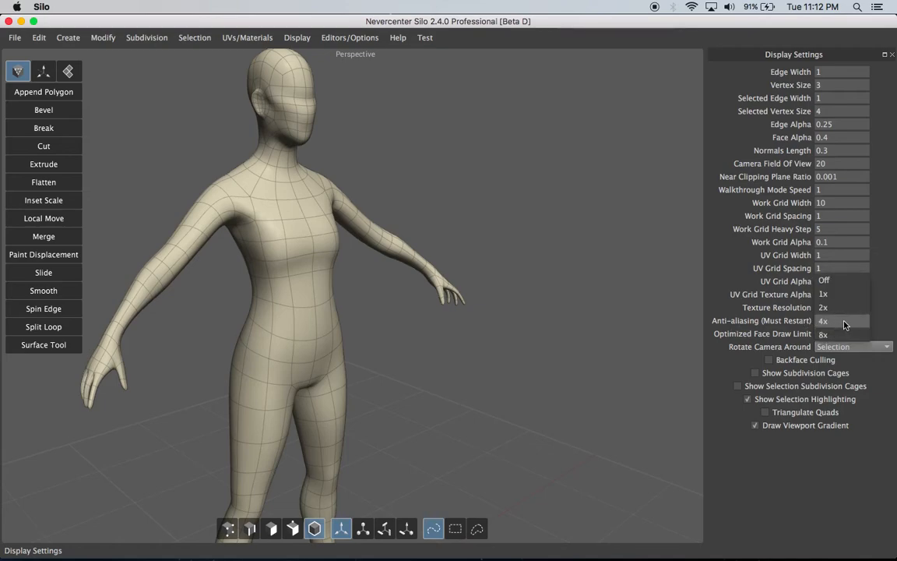
{"action": "left_click", "coordinate": [843, 321]}
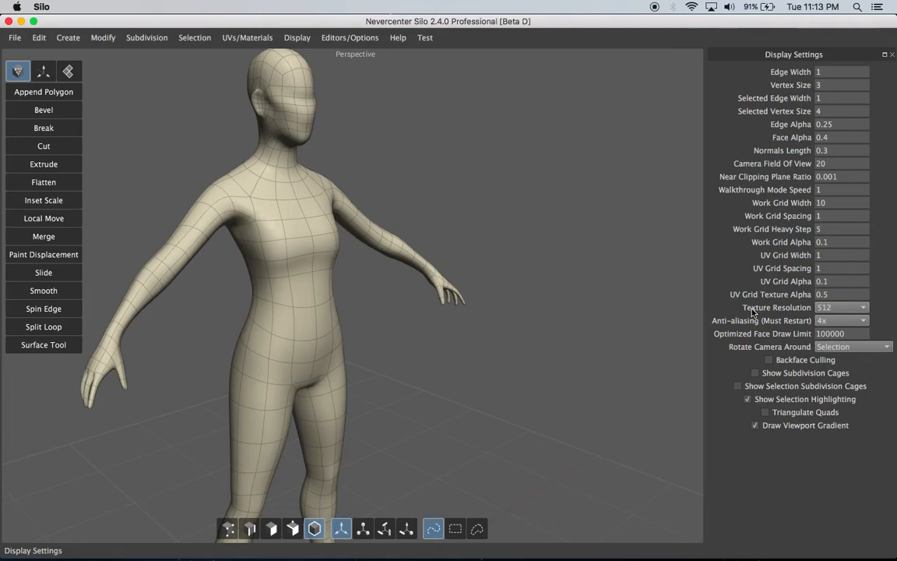
{"action": "left_click", "coordinate": [892, 55]}
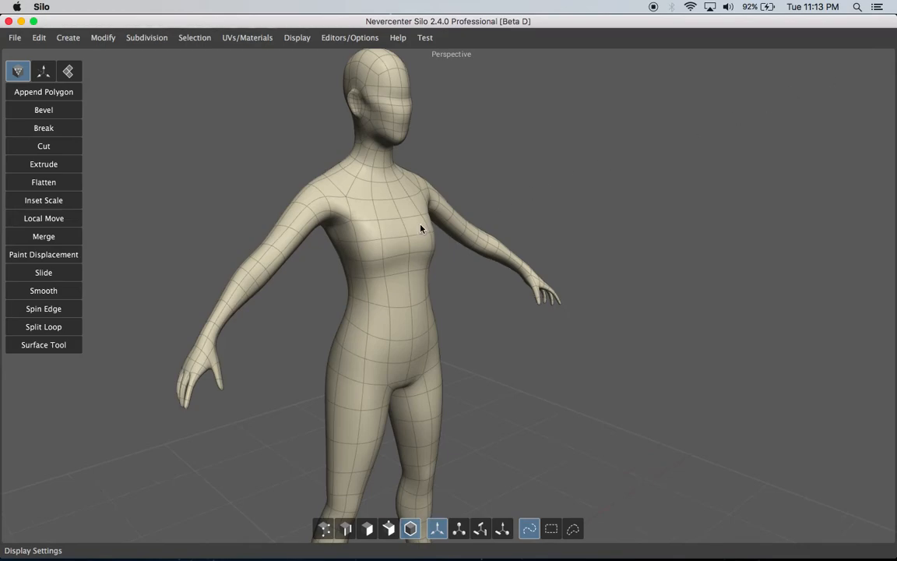
Step: Switch to face selection mode and inspect the subdivided figure from both sides
{"action": "left_click_drag", "start_coordinate": [486, 282], "coordinate": [407, 280], "text": "alt"}
{"action": "key", "text": "d"}
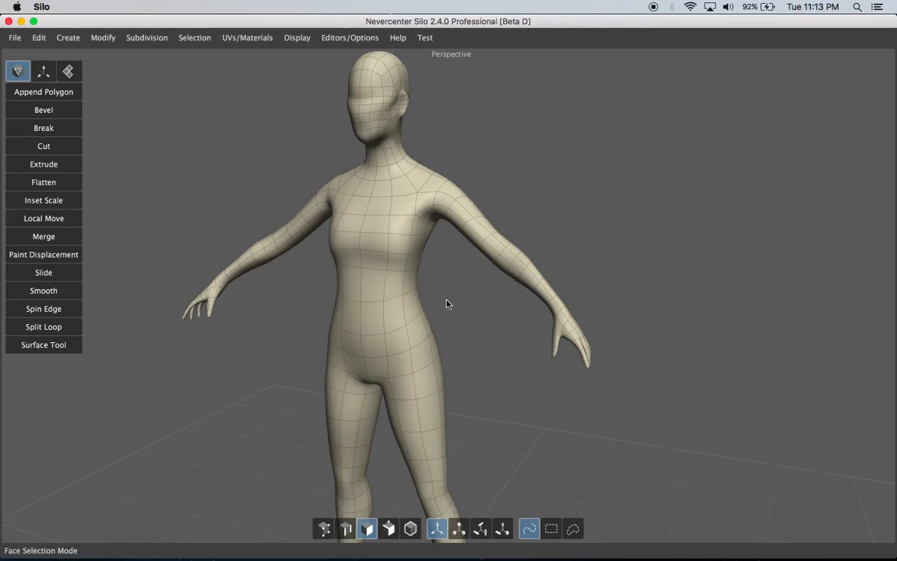
{"action": "middle_click_drag", "start_coordinate": [460, 305], "coordinate": [523, 317]}
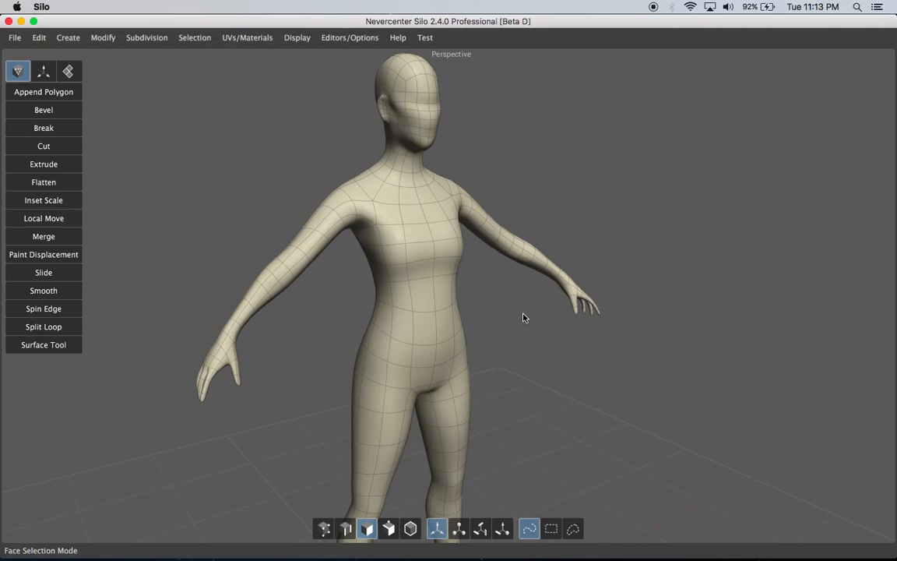
Step: Switch to the Silo 2.3.1 window and subdivide the human figure there
{"action": "key", "text": "ctrl+Left"}
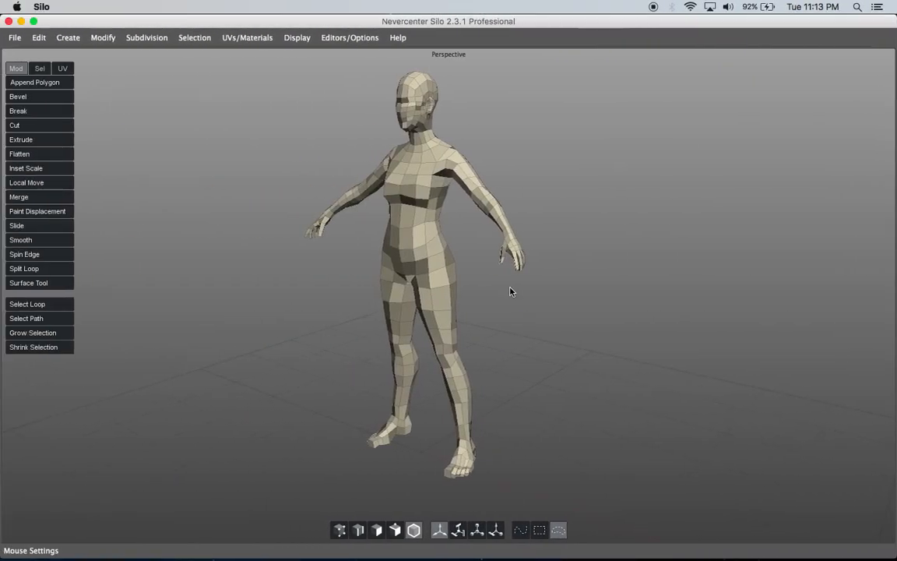
{"action": "middle_click_drag", "start_coordinate": [427, 278], "coordinate": [470, 220]}
{"action": "scroll", "coordinate": [459, 271], "scroll_direction": "up", "scroll_amount": 3}
{"action": "key", "text": "c"}
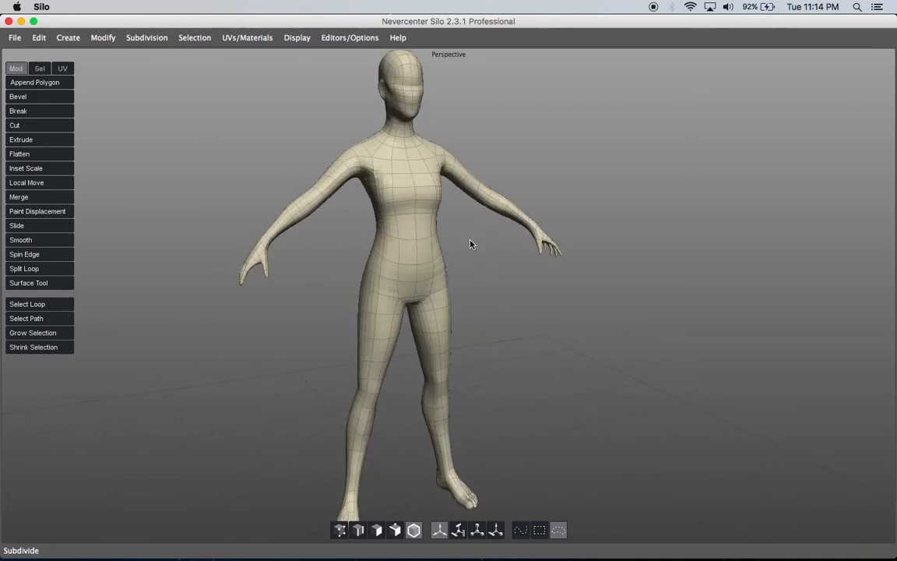
Step: Set the figure's object display mode to Smooth Shade Mode and inspect its shading from another angle
{"action": "right_click", "coordinate": [470, 245]}
{"action": "mouse_move", "coordinate": [545, 456]}
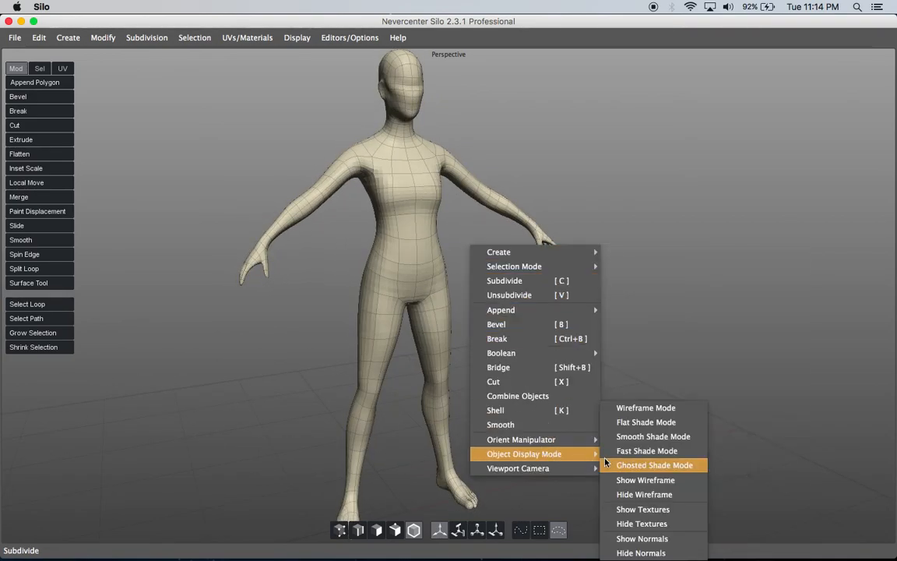
{"action": "left_click", "coordinate": [640, 436]}
{"action": "middle_click_drag", "start_coordinate": [546, 348], "coordinate": [501, 344]}
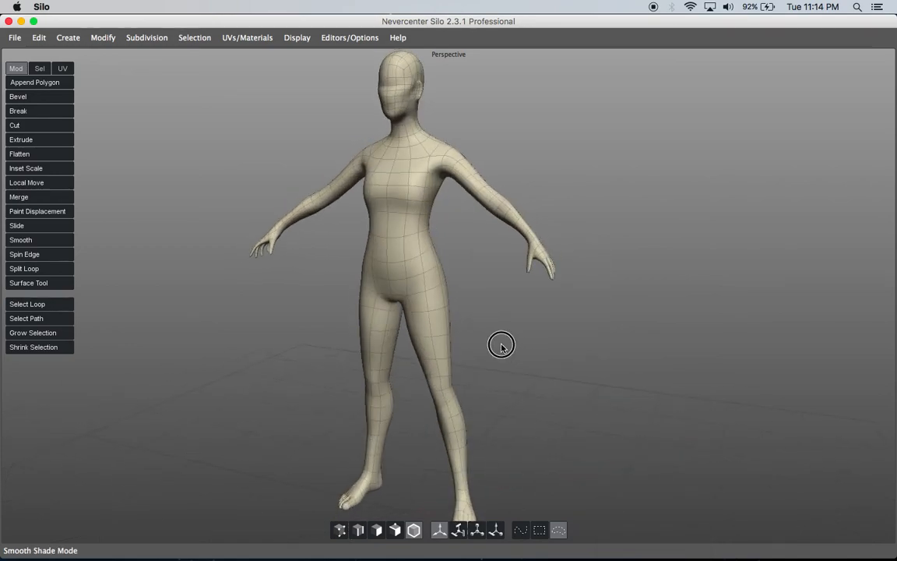